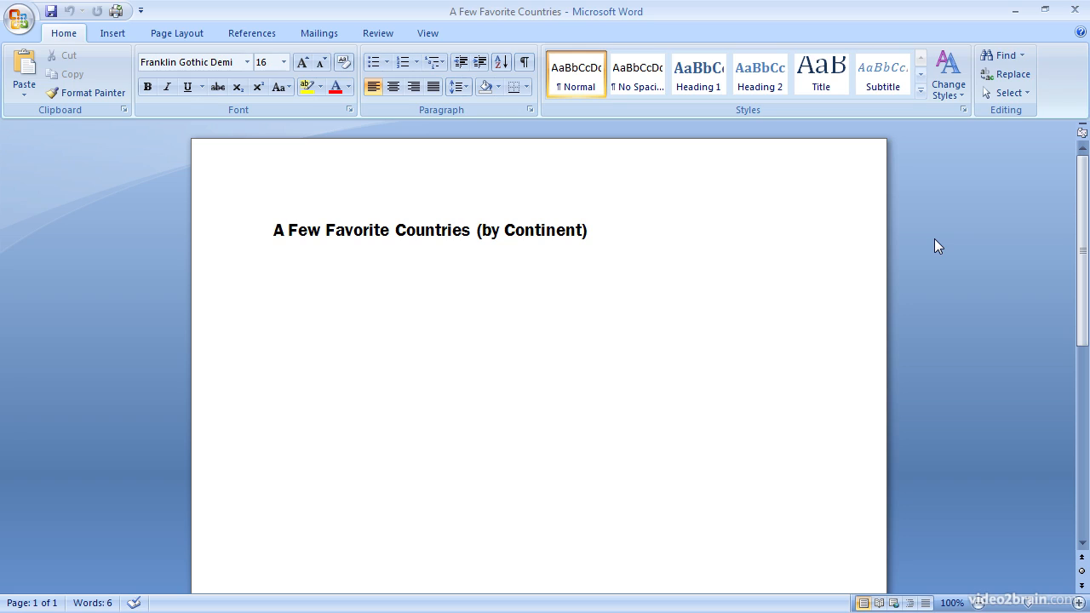
# Enter Austria, Italy, Spain and France on separate lines below the title
pyautogui.click(421, 278)
pyautogui.write('Au')
pyautogui.write('stria')
pyautogui.press('Return')
pyautogui.write('Italy')
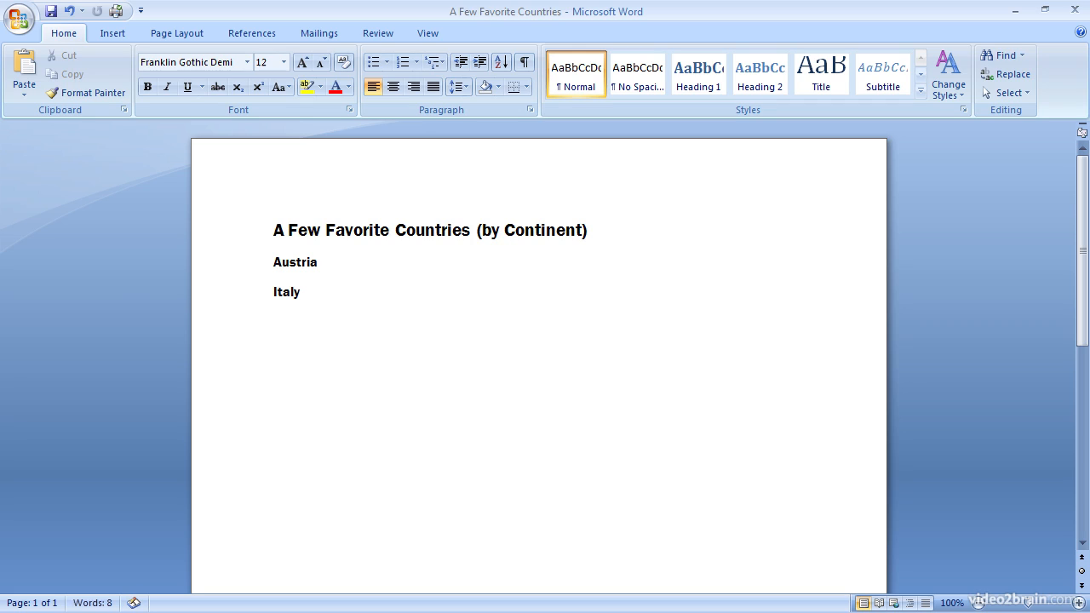
pyautogui.press('Return')
pyautogui.write('Spain')
pyautogui.press('Return')
pyautogui.write('F')
pyautogui.write('rance')
pyautogui.press('Return')
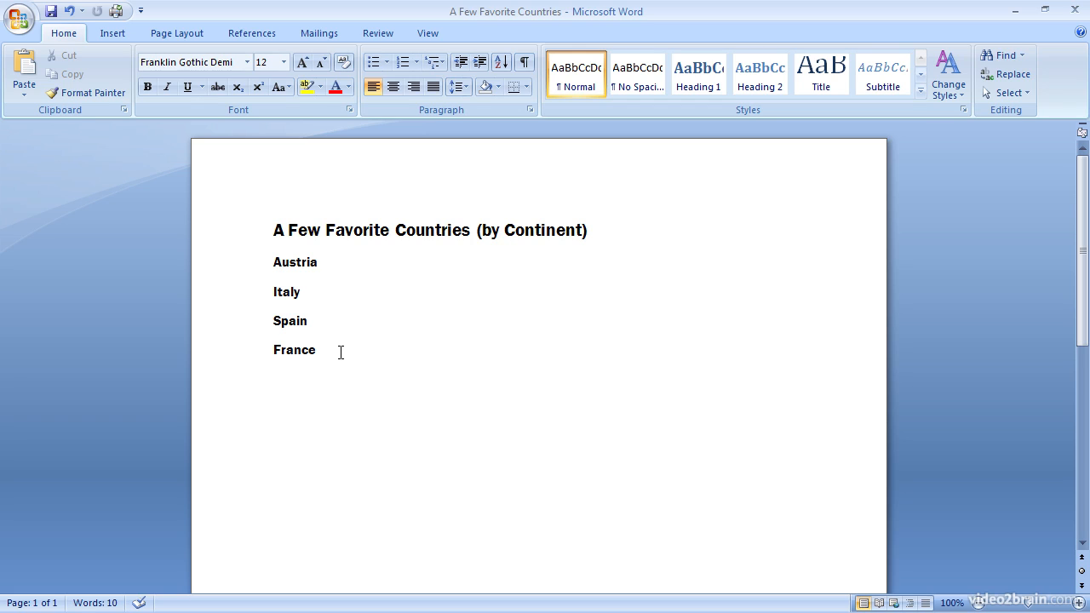
# Select the four countries and make them a numbered list running 1 to 4
pyautogui.moveTo(340, 353); pyautogui.dragTo(261, 270)
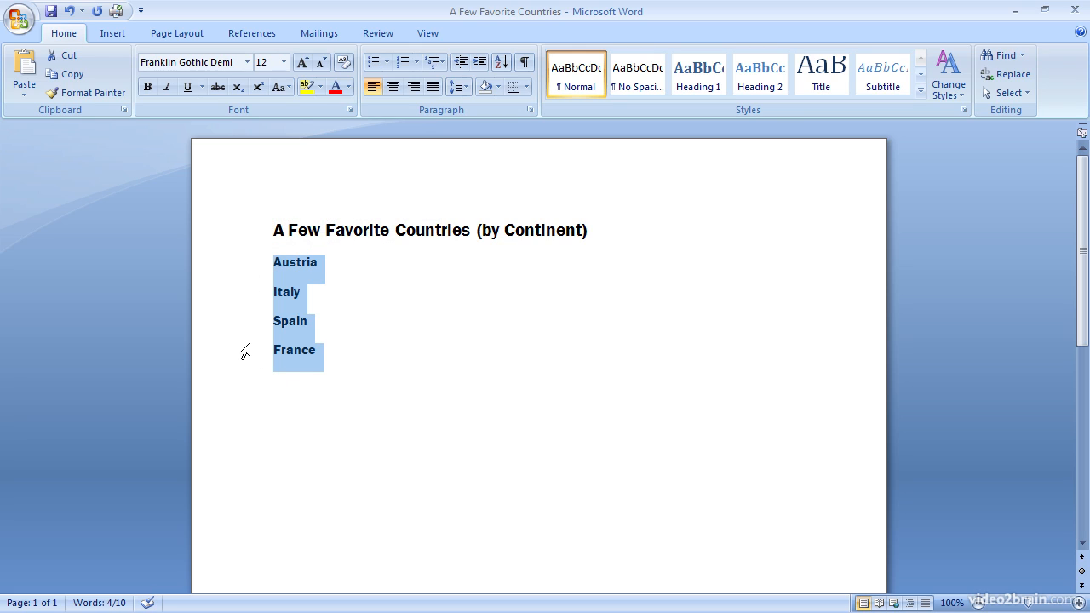
pyautogui.click(375, 68)
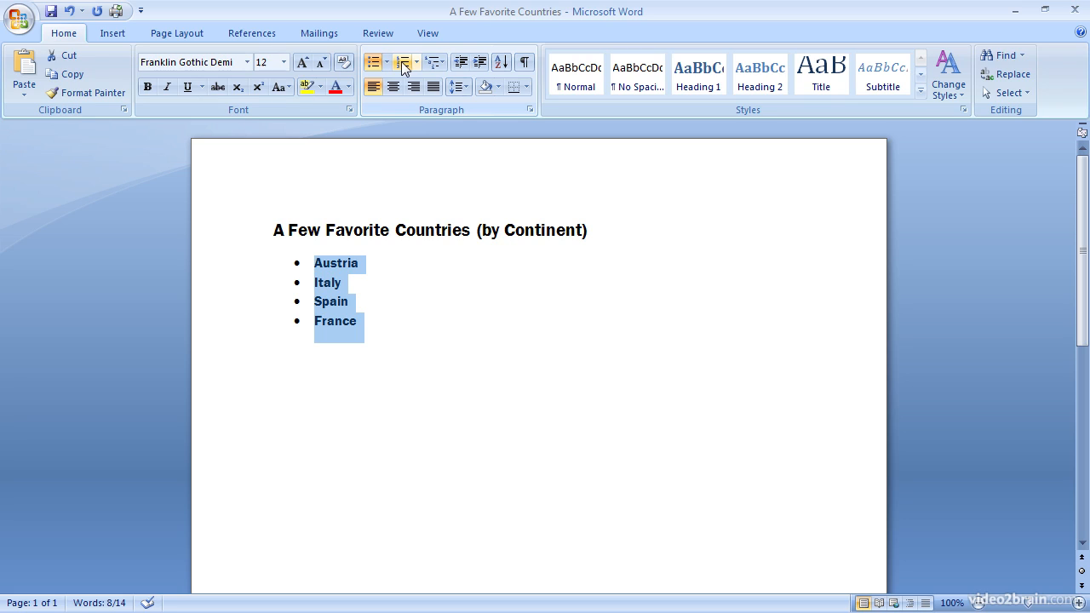
pyautogui.click(402, 63)
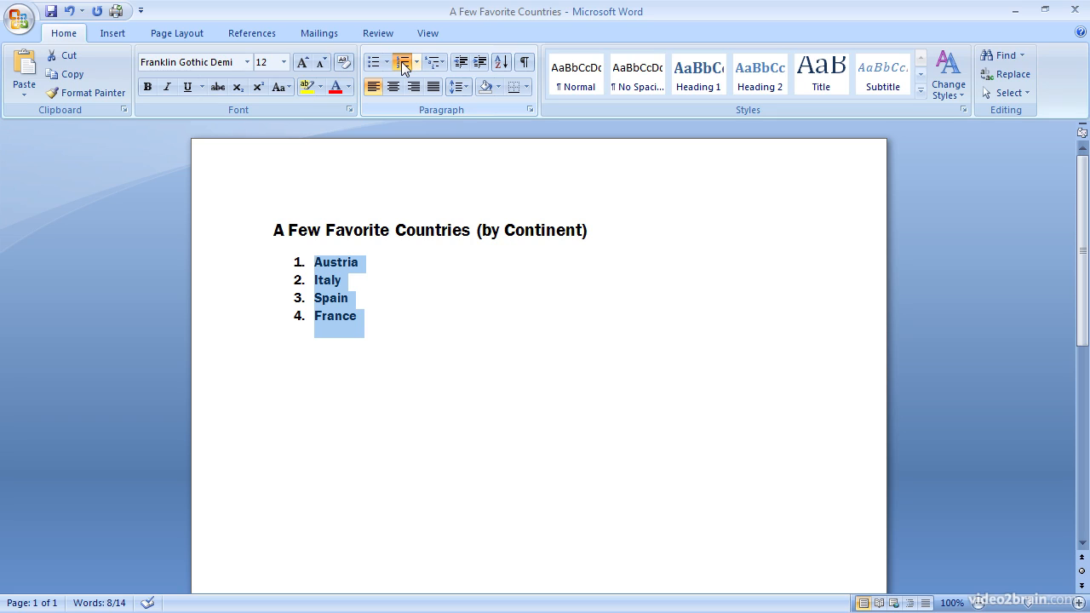
# Change the list numbering to the 1) 2) 3) format from the Numbering Library
pyautogui.click(415, 62)
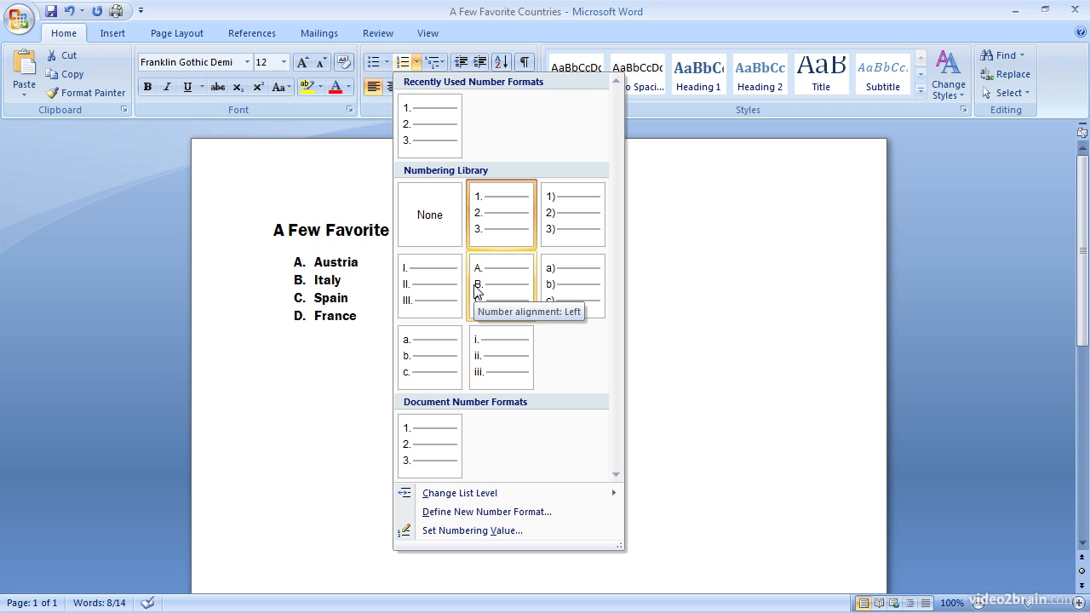
pyautogui.click(569, 234)
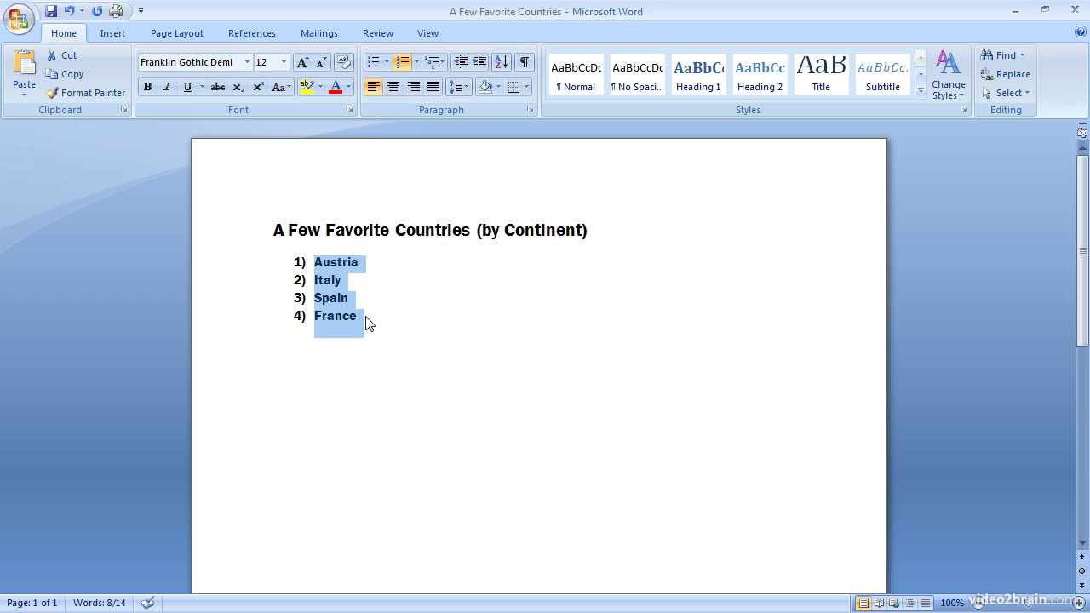
# Switch the four countries to diamond-shaped bullets from the Bullet Library
pyautogui.click(388, 64)
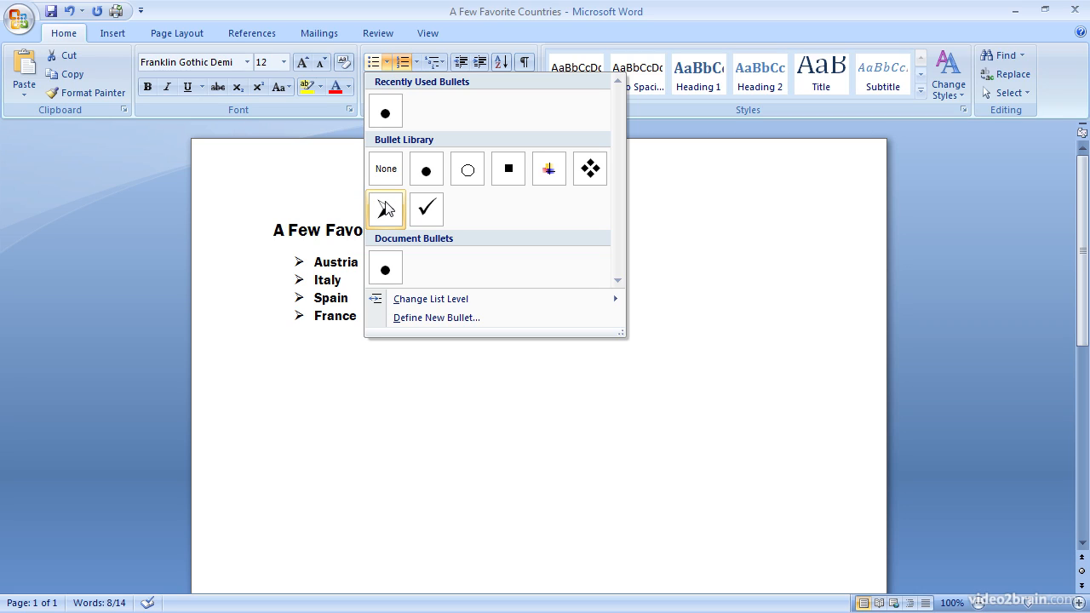
pyautogui.click(582, 173)
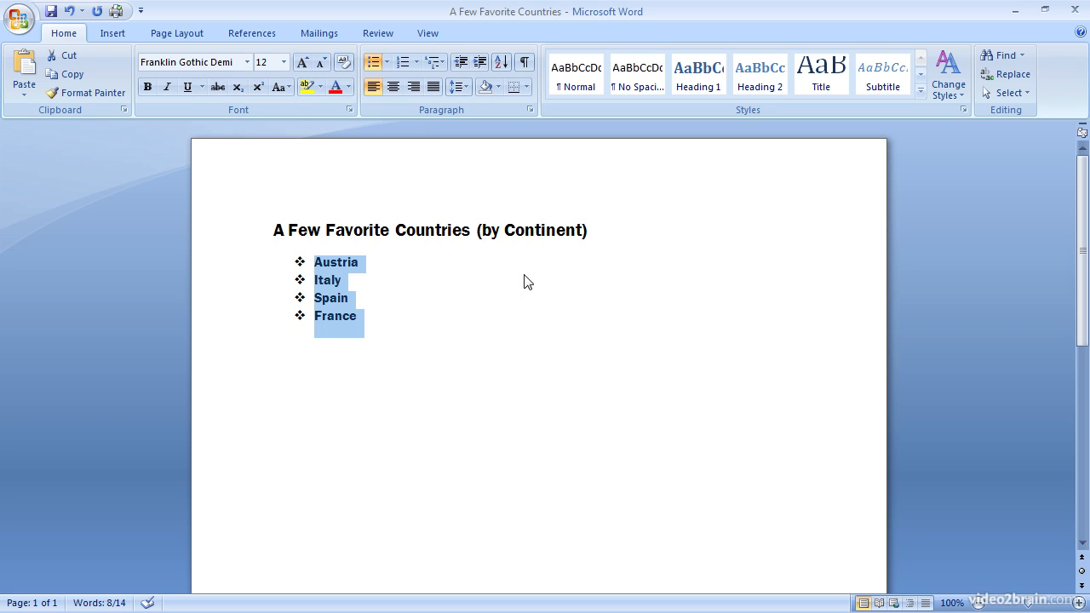
# Add Europe as its own bullet above Austria
pyautogui.click(319, 265)
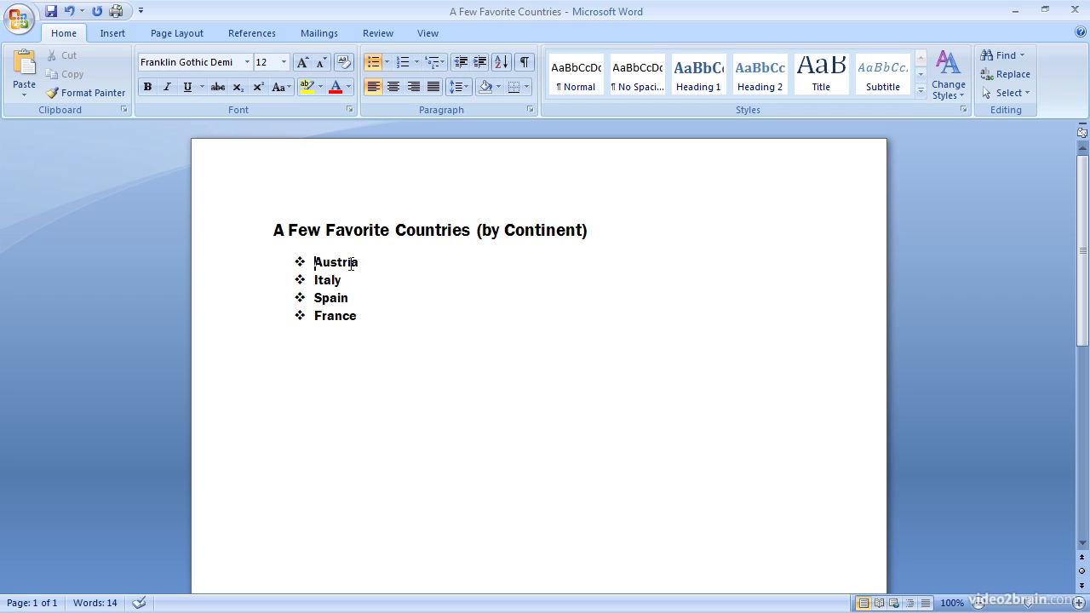
pyautogui.write('Eu')
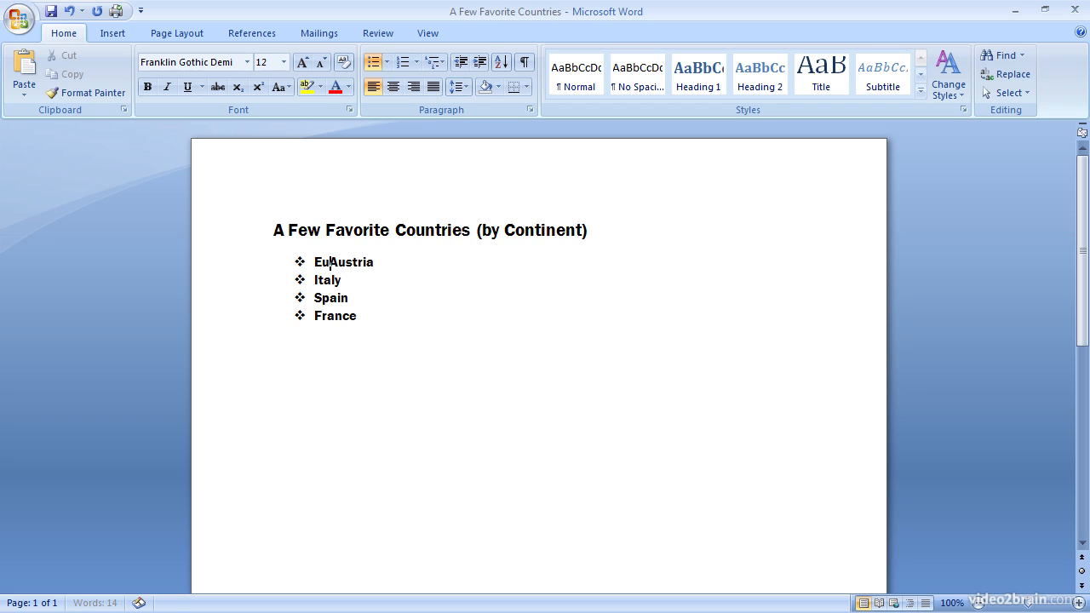
pyautogui.write('rope')
pyautogui.press('Return')
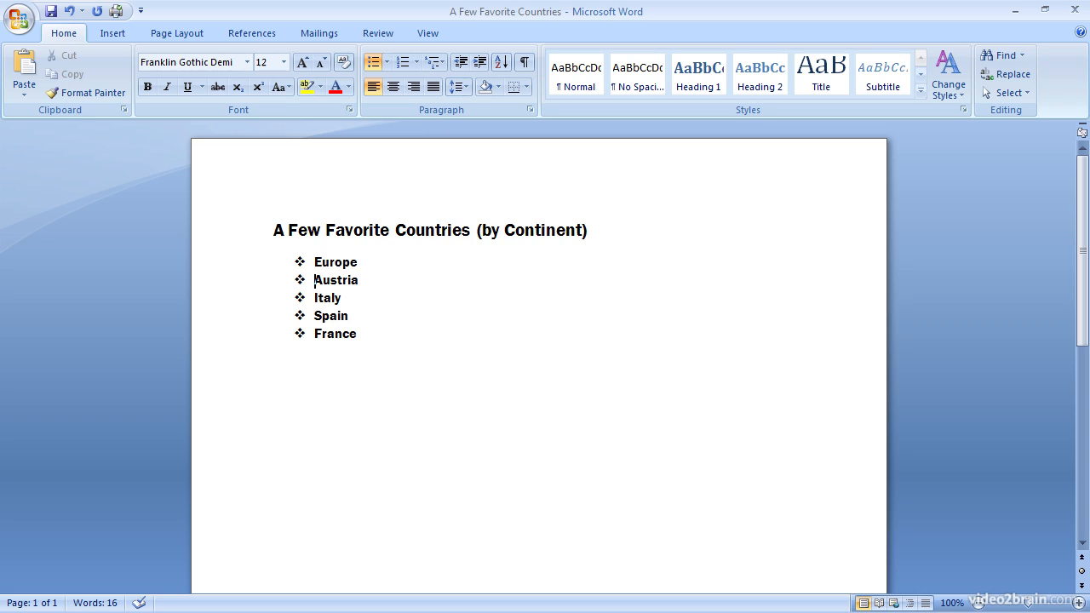
# Demote Austria, Italy, Spain and France to second-level bullets under Europe
pyautogui.click(252, 284)
pyautogui.moveTo(252, 285); pyautogui.dragTo(251, 347)
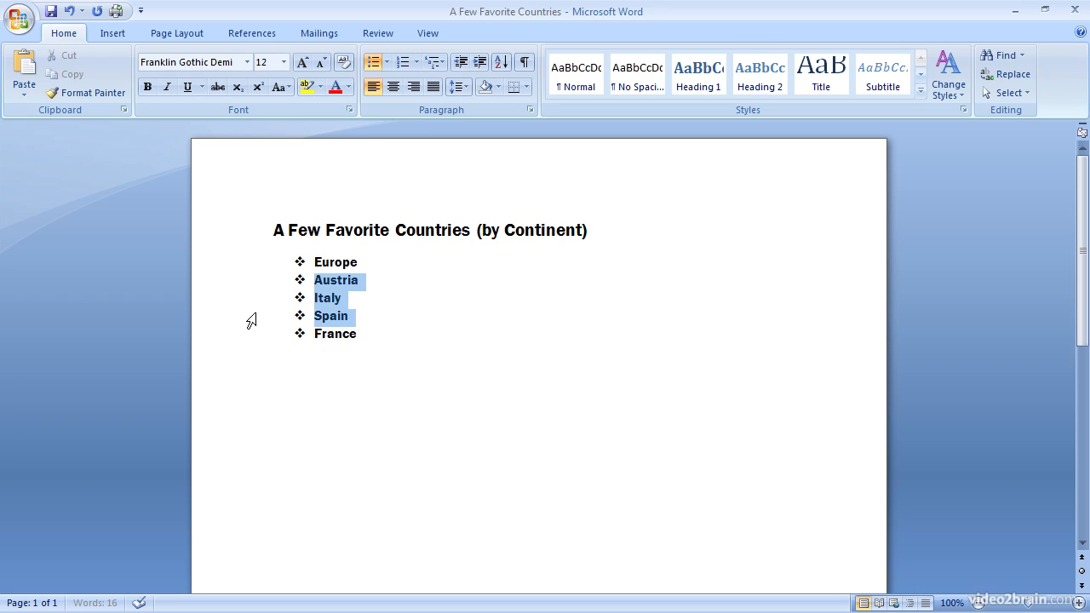
pyautogui.click(479, 64)
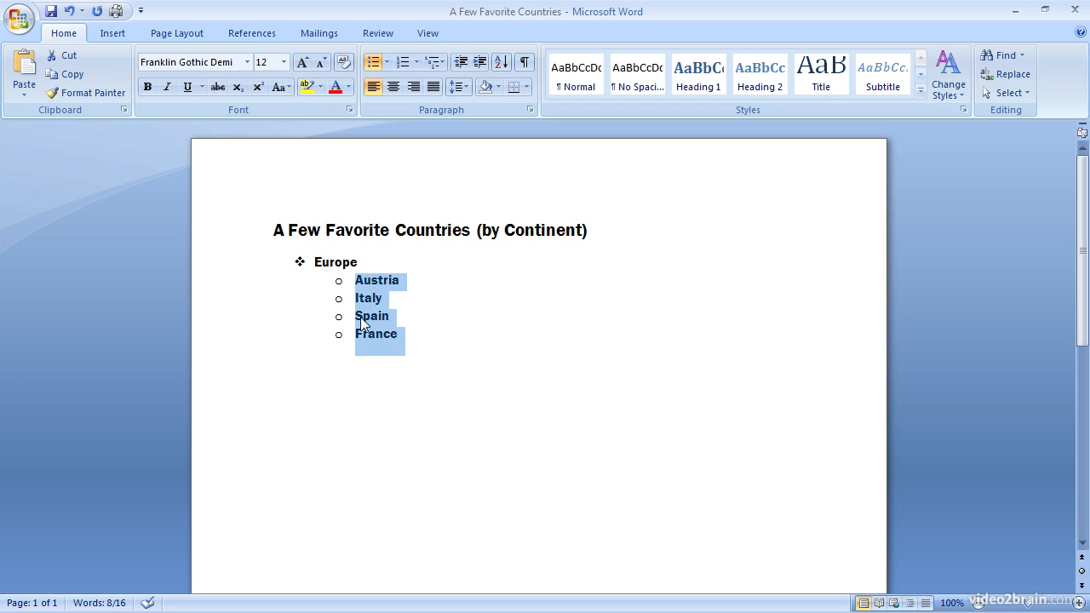
pyautogui.click(411, 335)
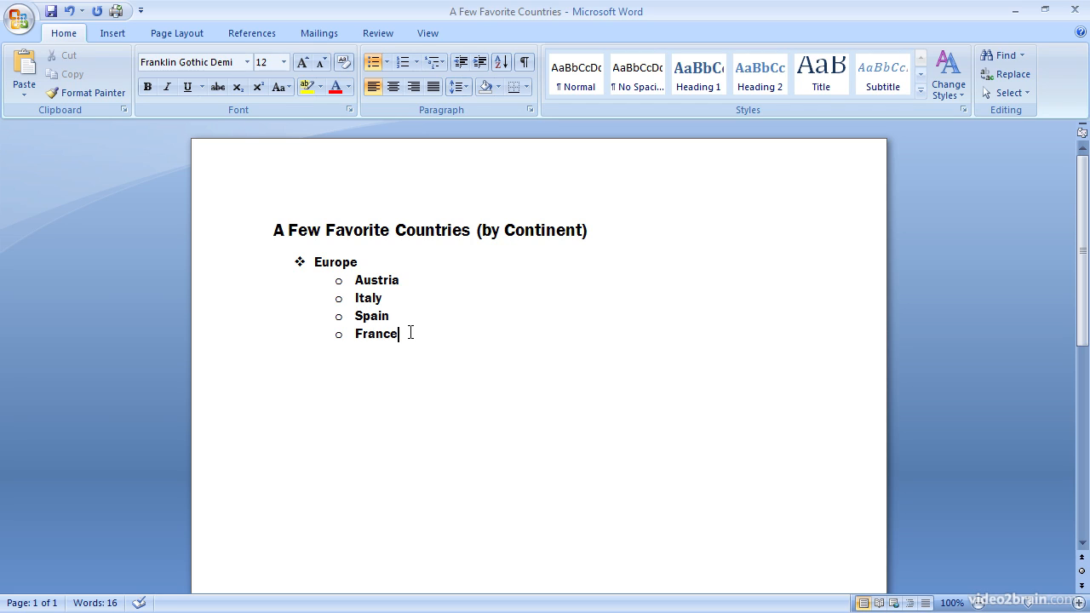
# Add South America as a continent-level bullet below the Europe group
pyautogui.press('Return')
pyautogui.click(461, 64)
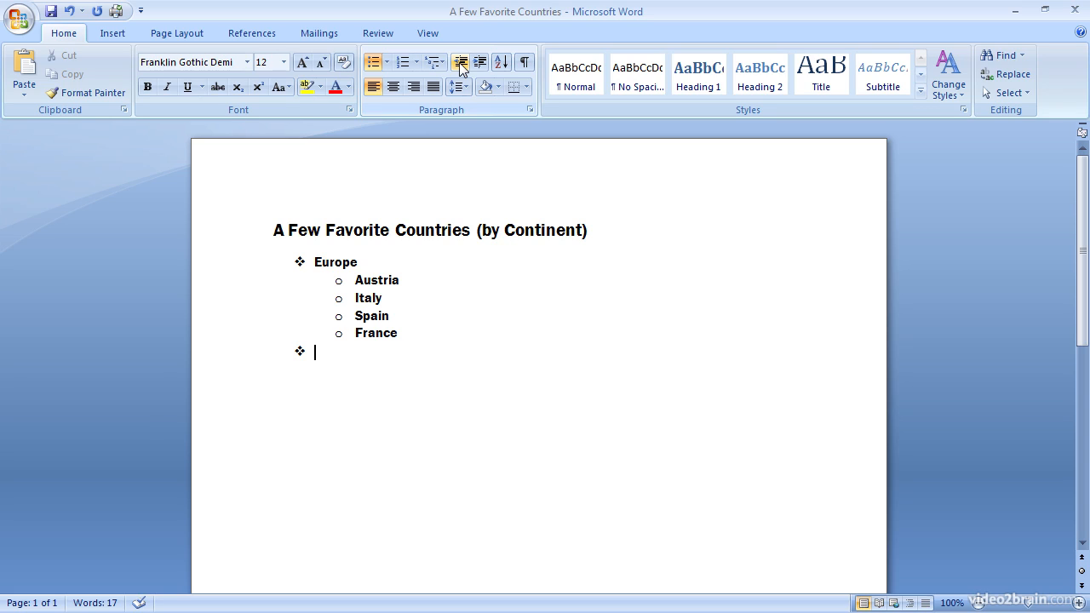
pyautogui.press('Tab')
pyautogui.click(460, 68)
pyautogui.write('South')
pyautogui.write(' America')
pyautogui.press('Return')
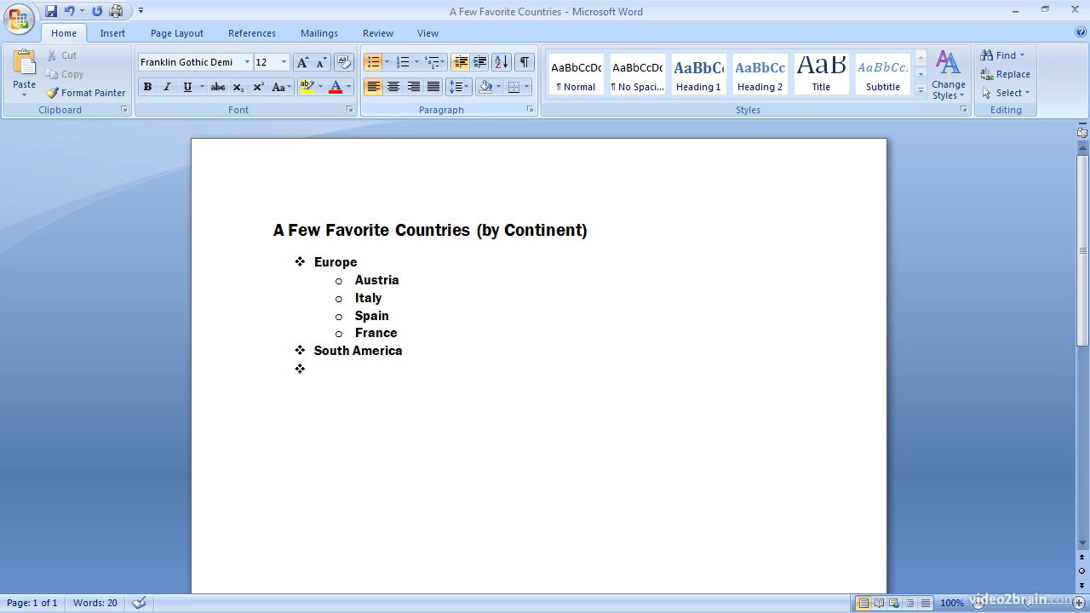
# Add Argentina as a sub-bullet under South America and end the list there
pyautogui.press('Tab')
pyautogui.write('Argen')
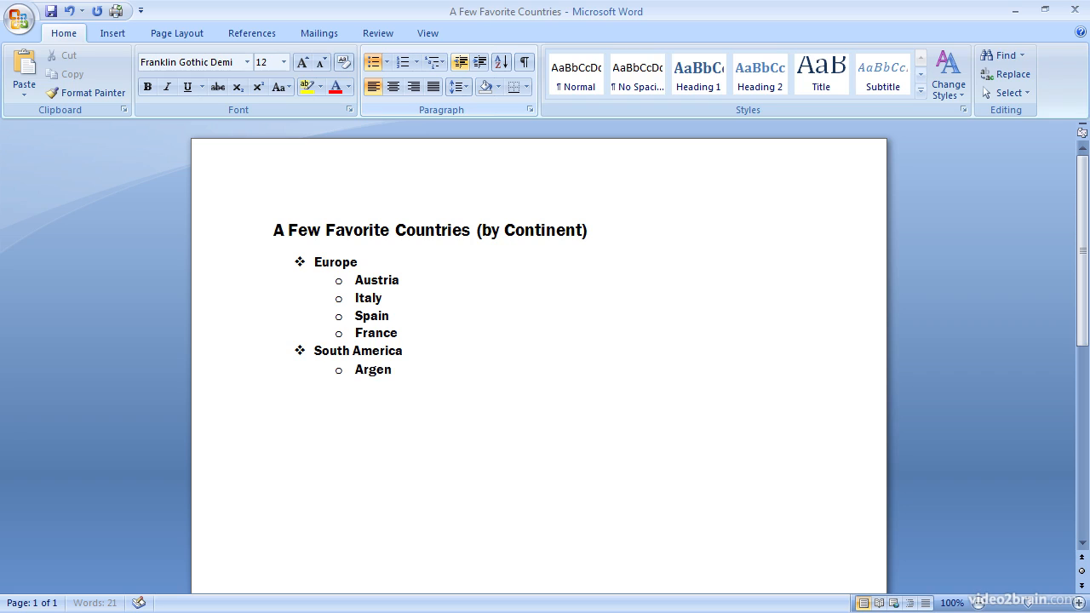
pyautogui.write('tina')
pyautogui.press('Return')
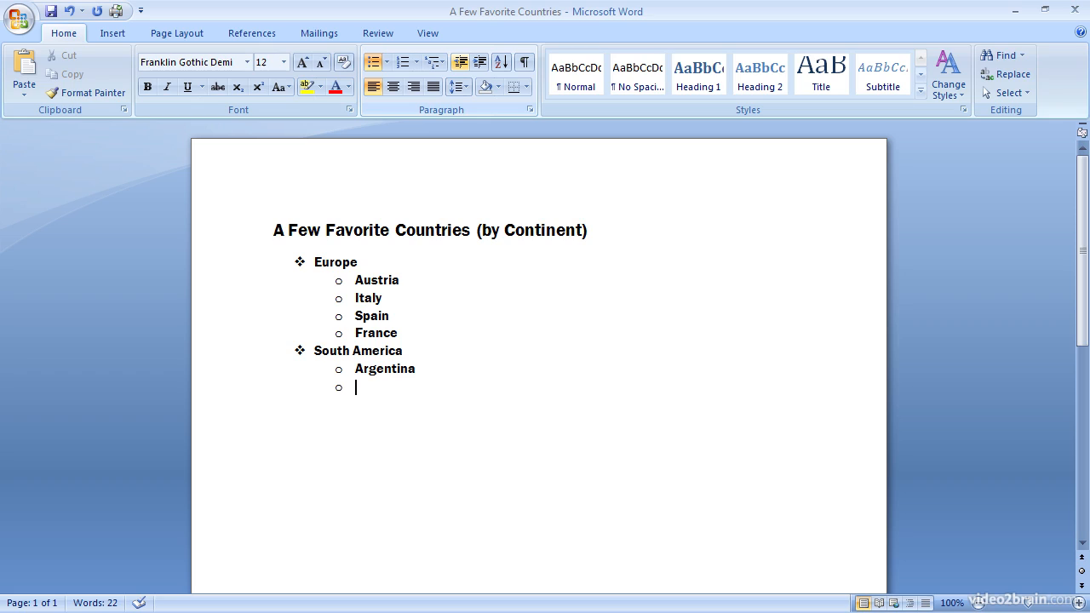
pyautogui.hotkey('shift', 'Tab')
pyautogui.press('Return')
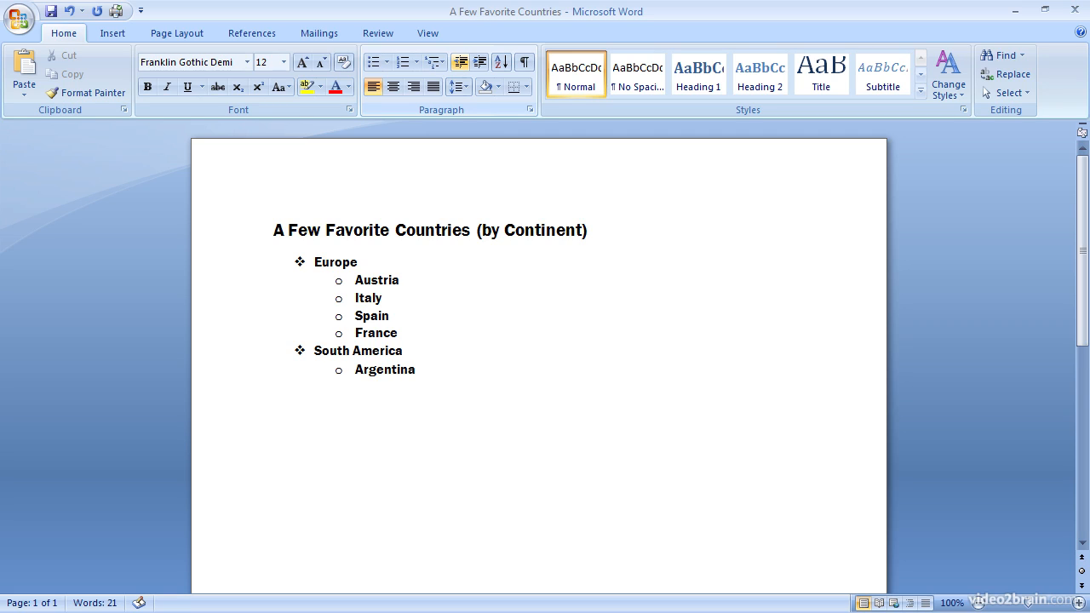
# Start a separate bulleted list lower on the page with Europe and an empty bullet
pyautogui.press('Return')
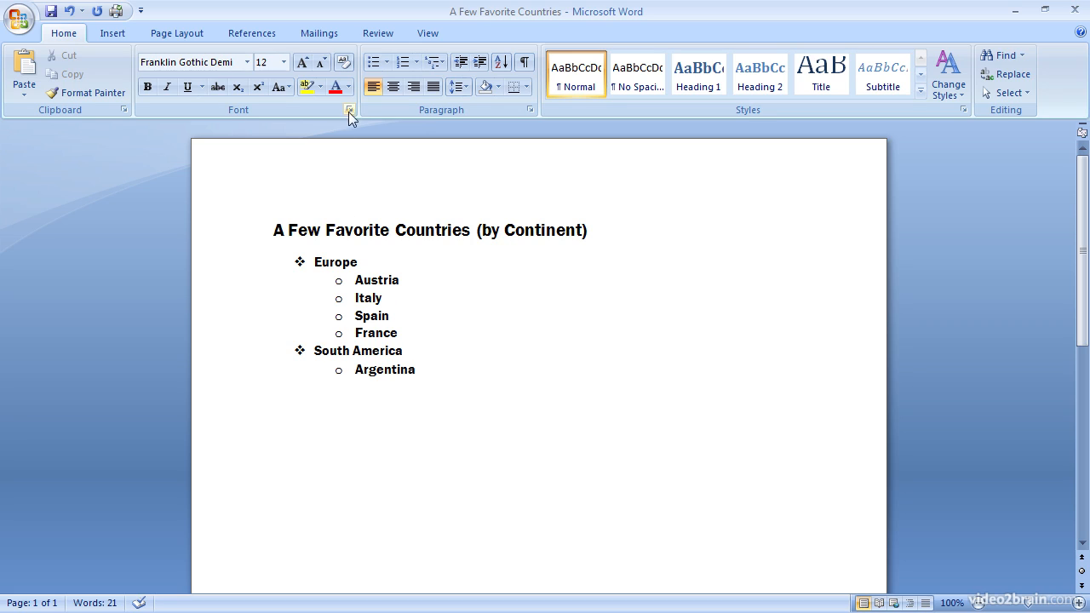
pyautogui.click(373, 63)
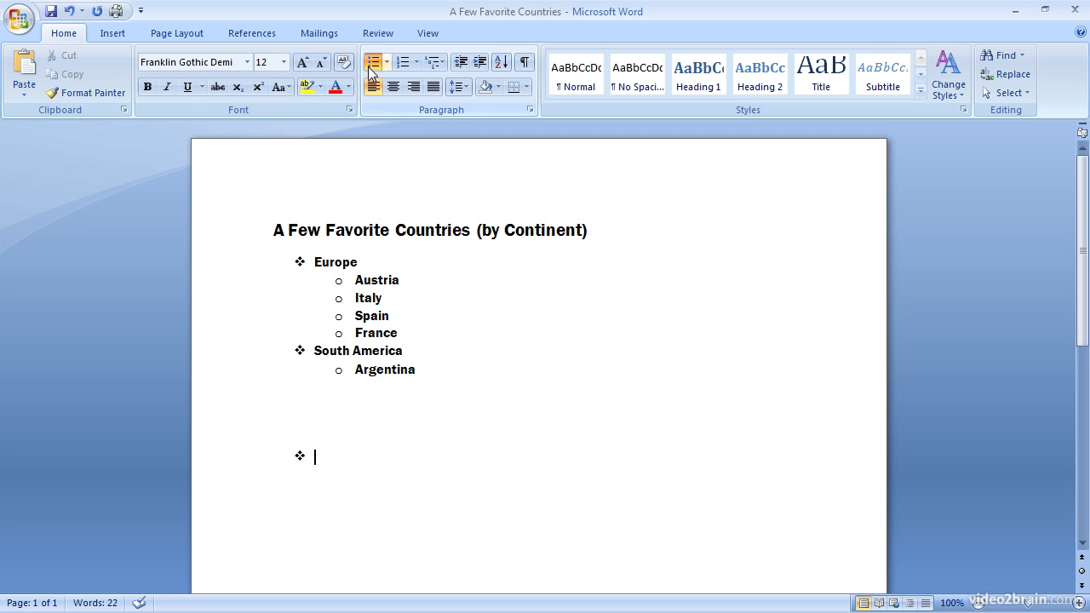
pyautogui.write('Eu')
pyautogui.write('rope')
pyautogui.press('Return')
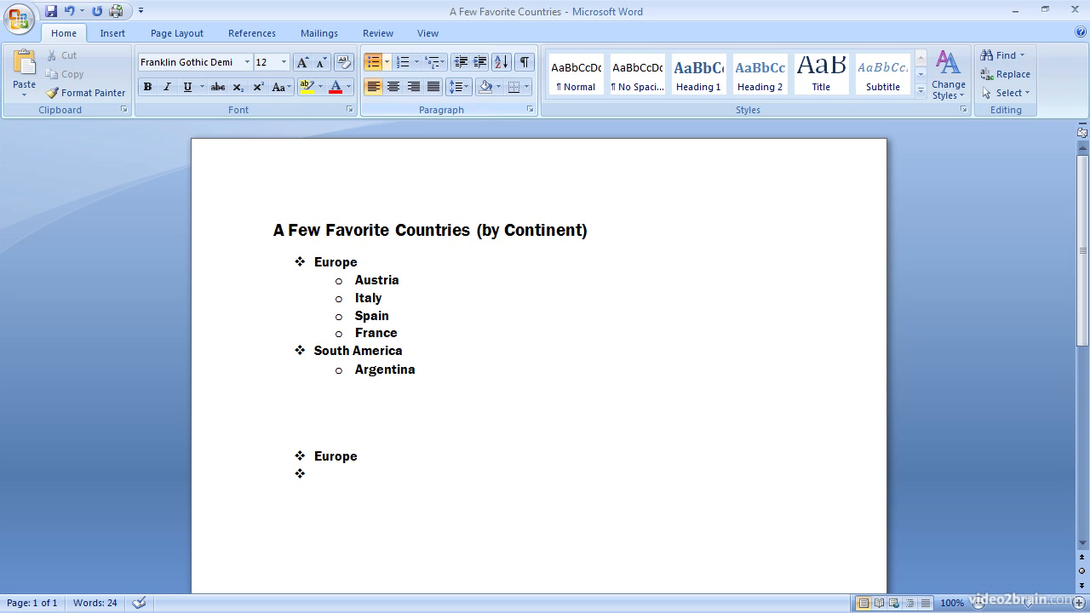